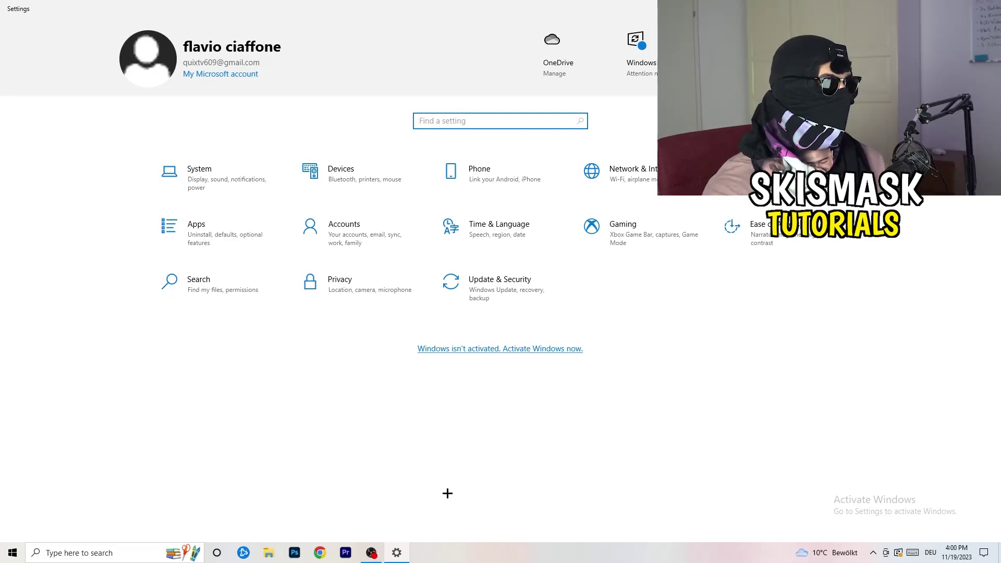
- Review the Gaming settings for Xbox Game Bar, Captures with its maximum recording length options, and Game Mode, and close Settings
{"action": "left_click", "coordinate": [646, 236]}
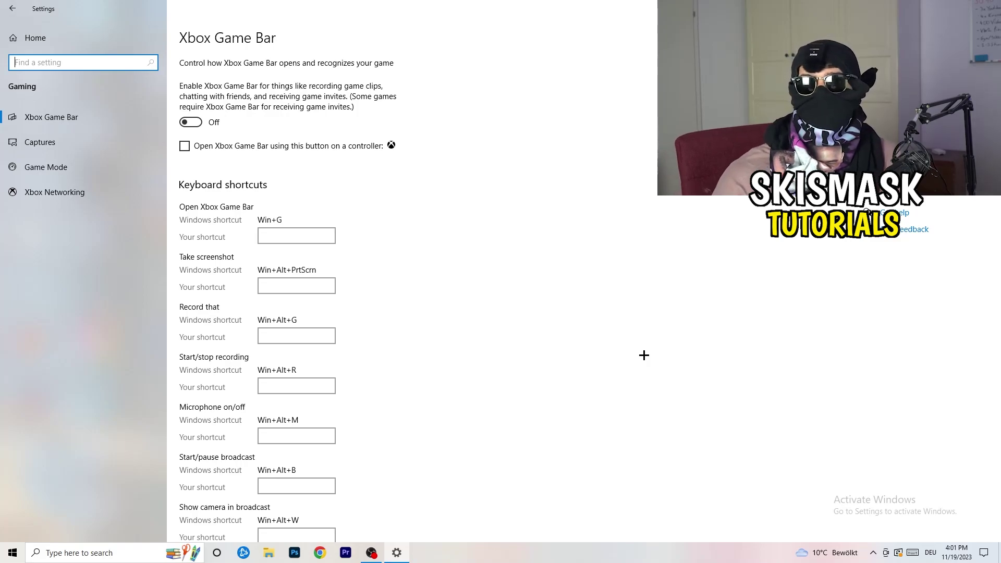
{"action": "left_click", "coordinate": [83, 145]}
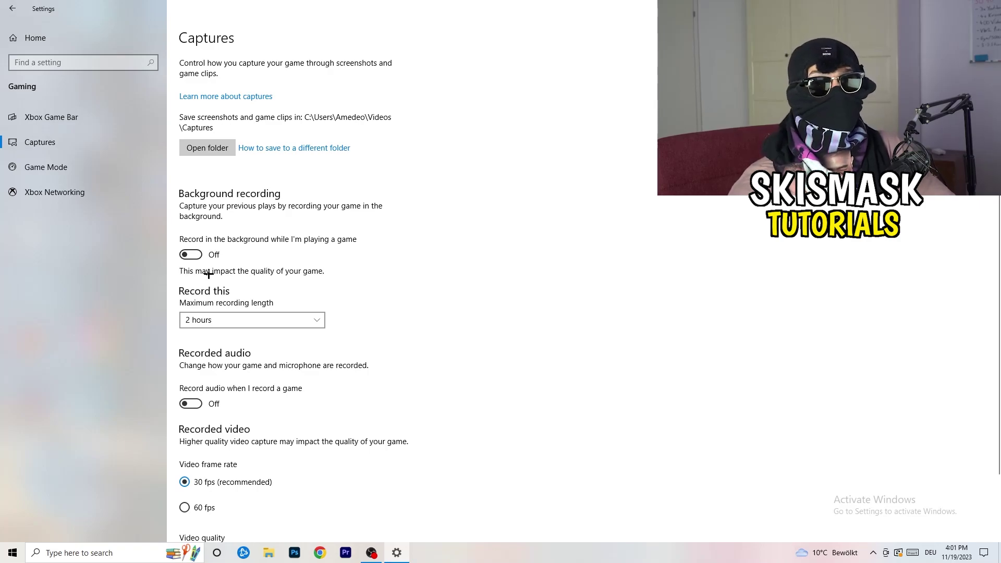
{"action": "left_click", "coordinate": [273, 320]}
{"action": "left_click", "coordinate": [427, 282]}
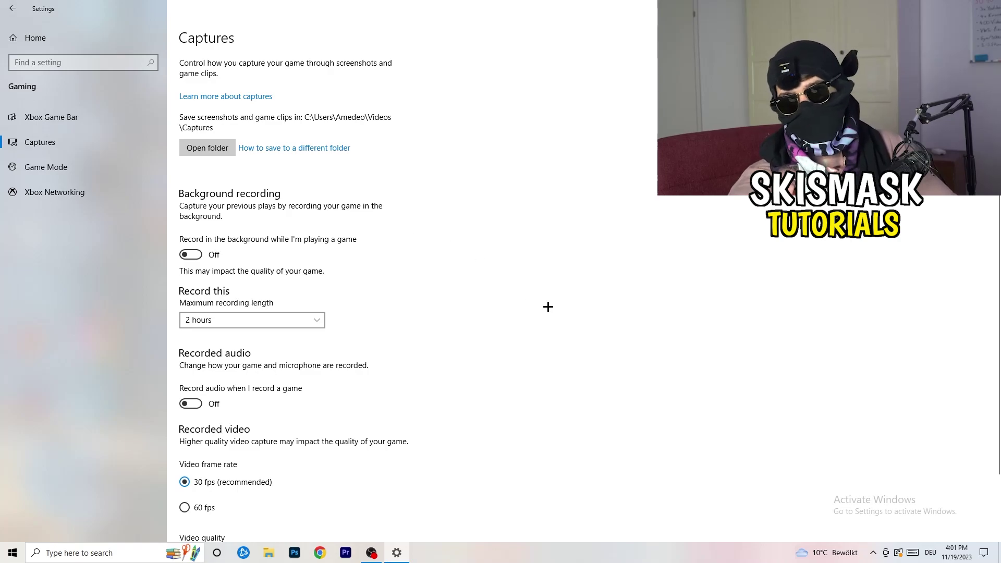
{"action": "left_click", "coordinate": [297, 319]}
{"action": "left_click", "coordinate": [640, 260]}
{"action": "scroll", "coordinate": [375, 417], "scroll_direction": "down", "scroll_amount": 3}
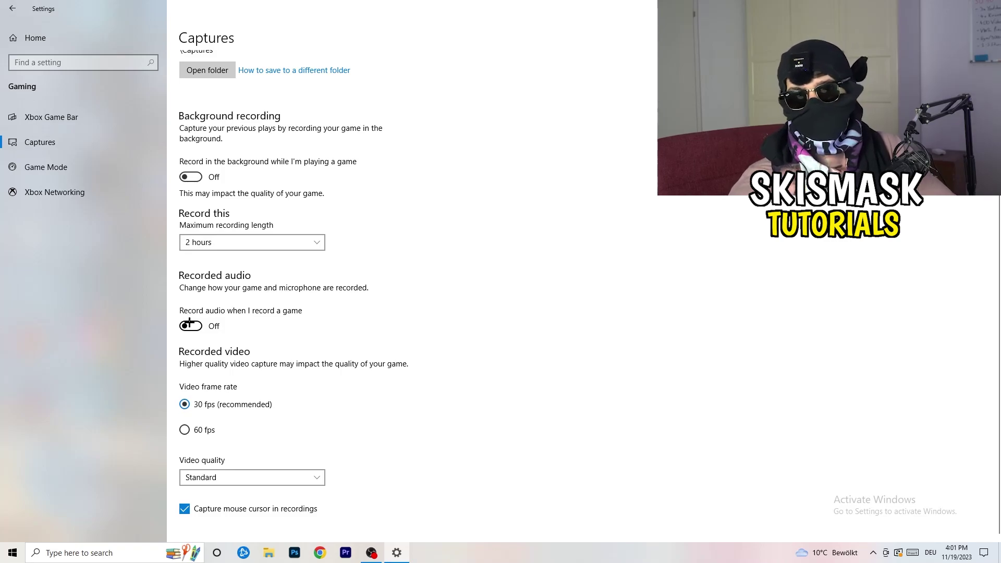
{"action": "left_click", "coordinate": [73, 165]}
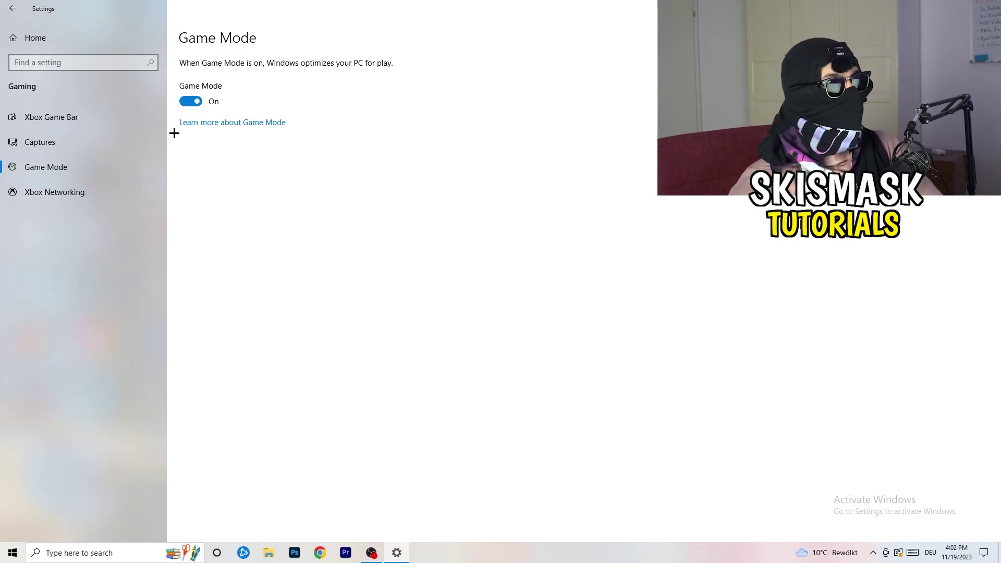
{"action": "key", "text": "alt+F4"}
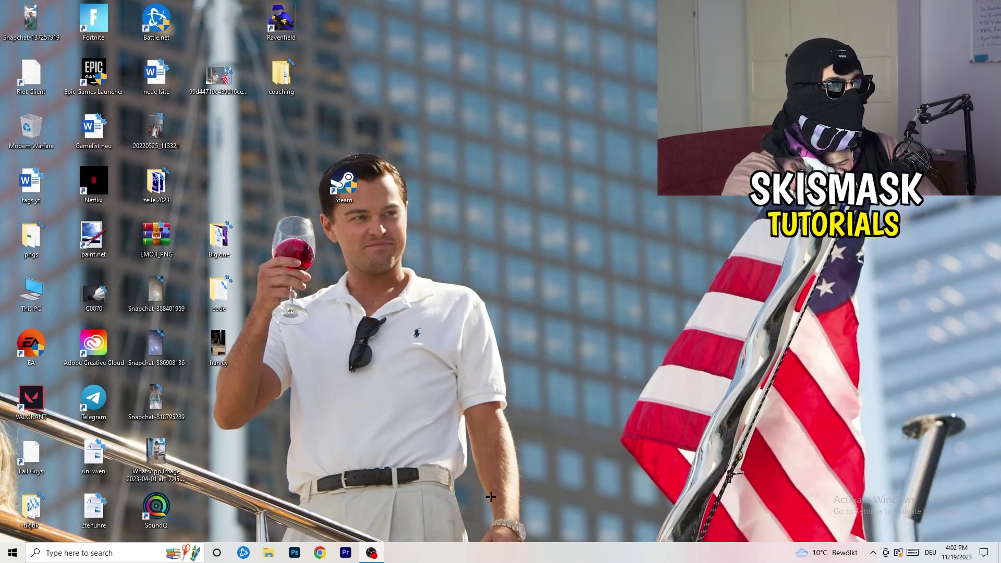
- Open Task Manager with its window filling the screen
{"action": "left_click_drag", "start_coordinate": [486, 548], "coordinate": [350, 487]}
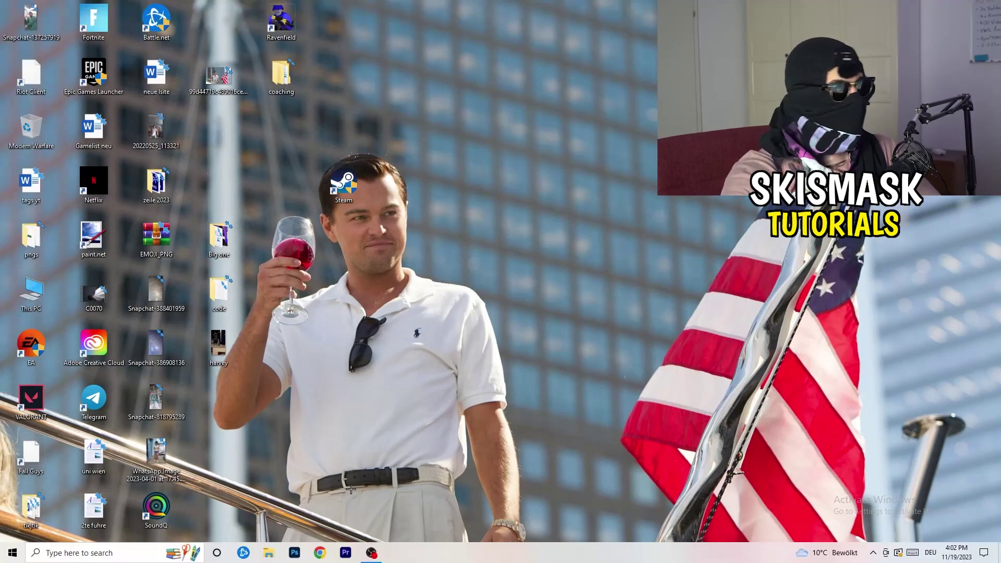
{"action": "right_click", "coordinate": [483, 550]}
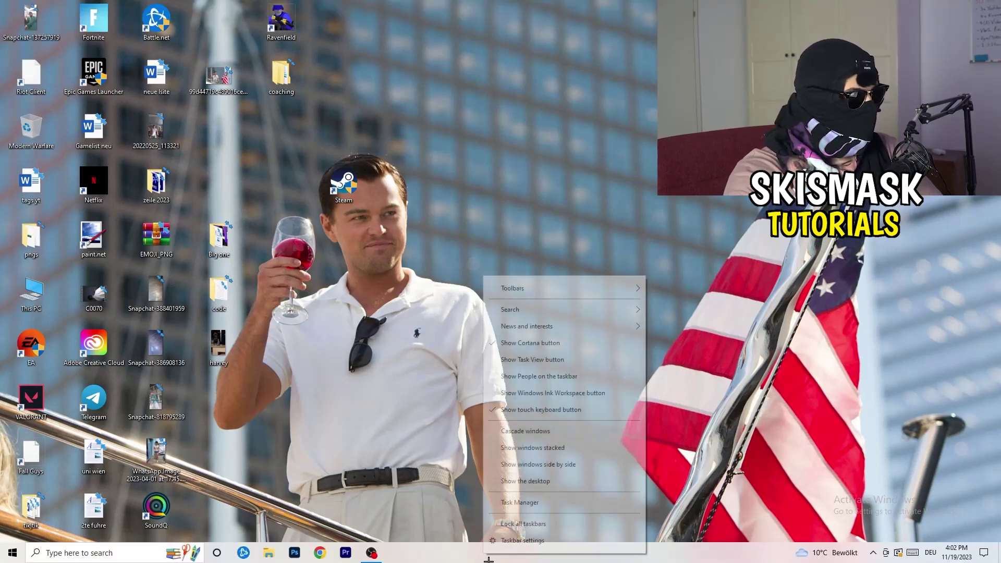
{"action": "left_click", "coordinate": [538, 504]}
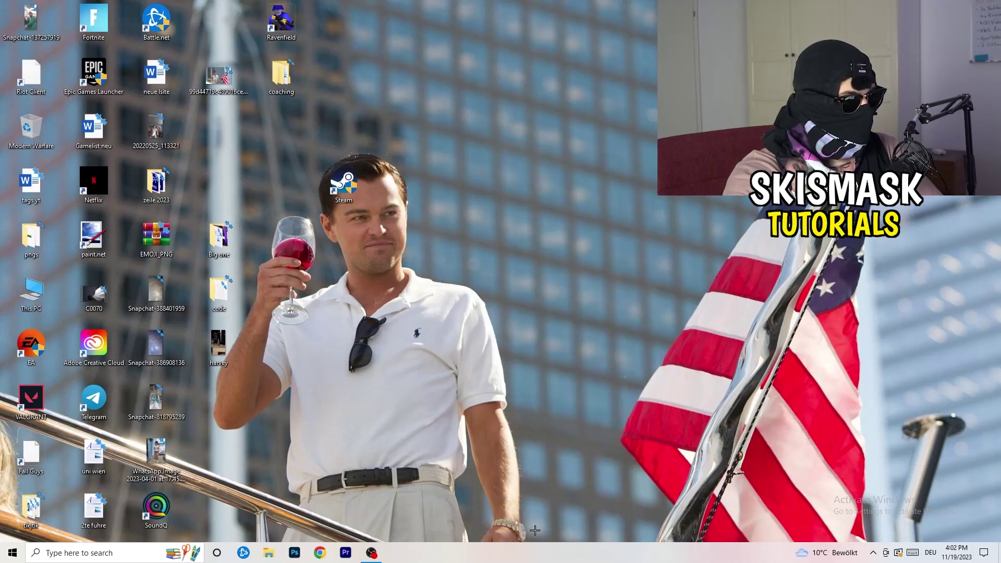
{"action": "left_click", "coordinate": [577, 27]}
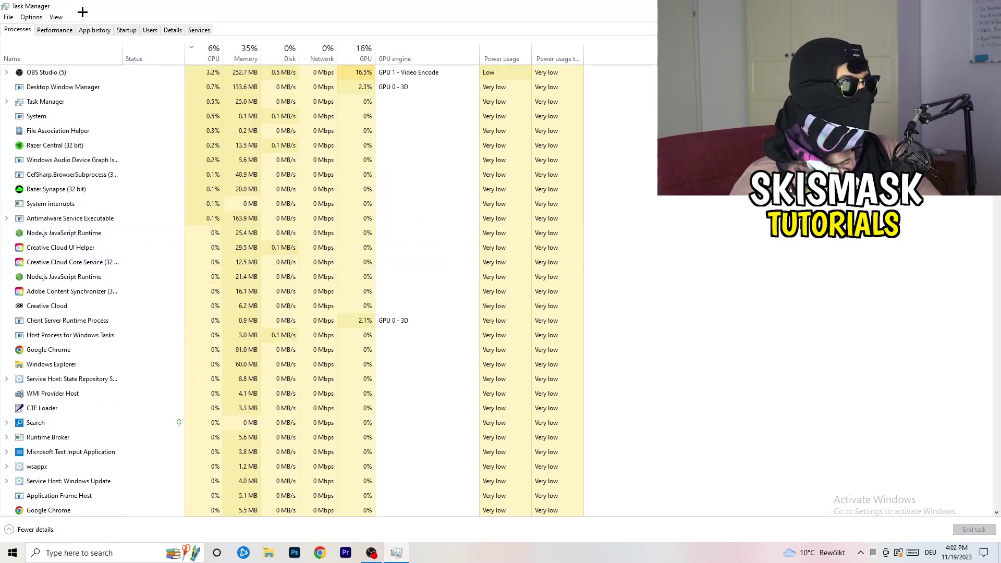
- Sort the running processes by GPU usage, check the actions available for OBS Studio, and re-sort the list by CPU usage
{"action": "left_click", "coordinate": [364, 52]}
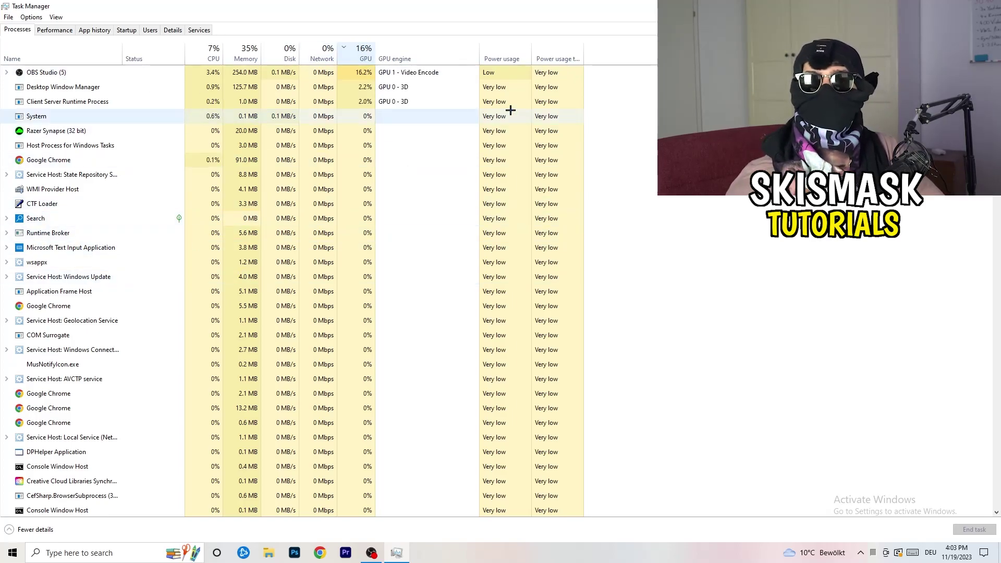
{"action": "right_click", "coordinate": [364, 77]}
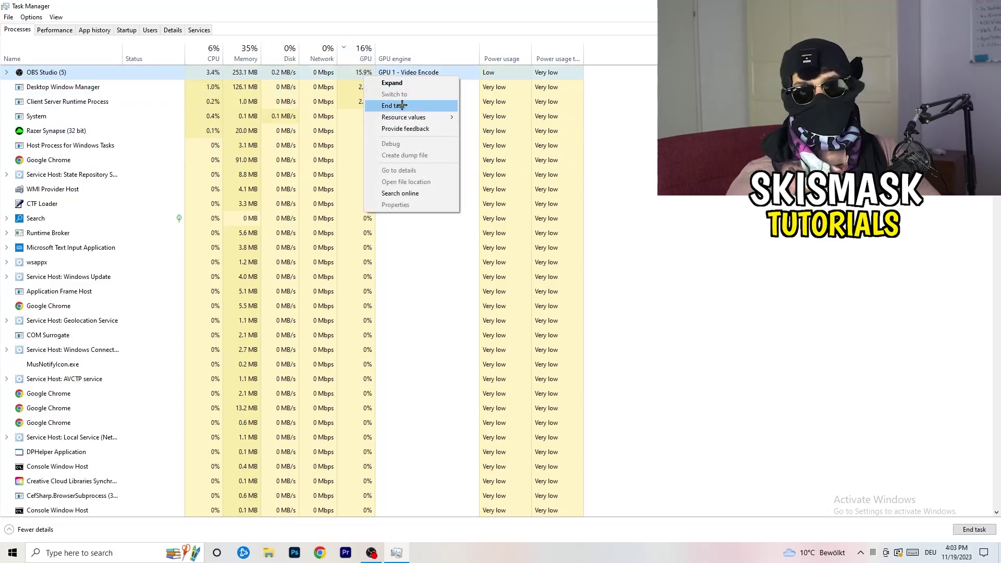
{"action": "key", "text": "Escape"}
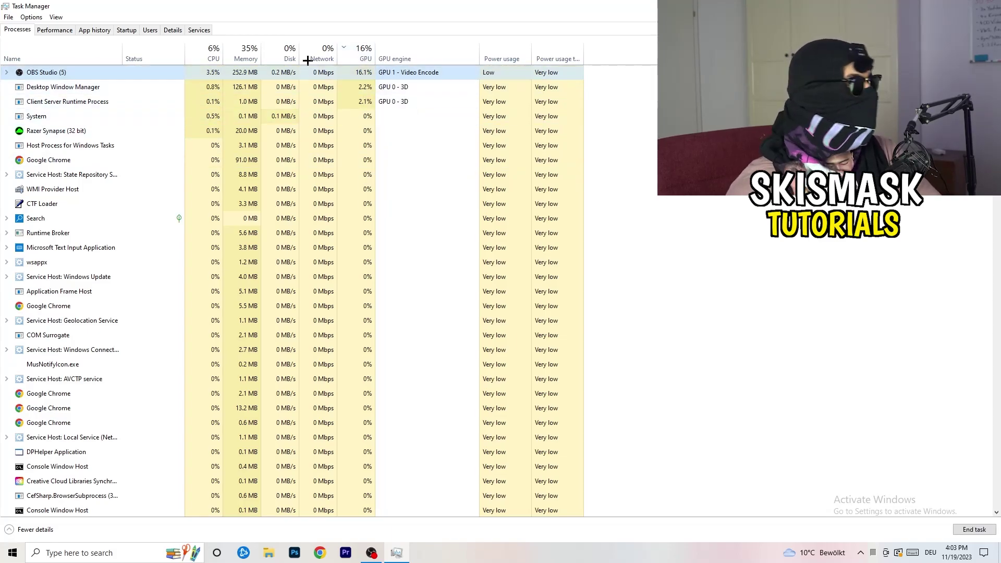
{"action": "left_click", "coordinate": [211, 54]}
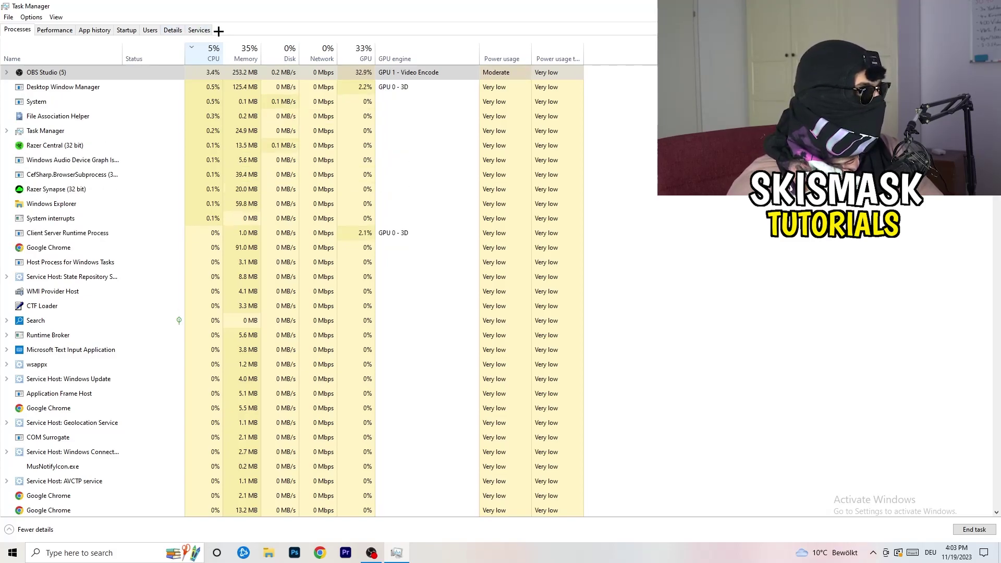
- Show the detailed process list and display the priority options for a Creative Cloud UI Helper process
{"action": "left_click", "coordinate": [171, 28]}
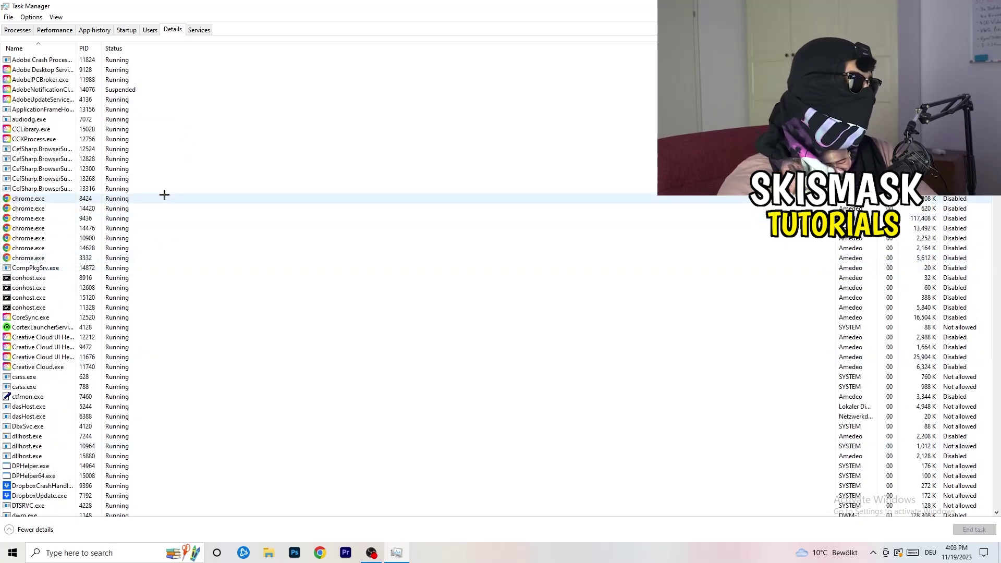
{"action": "scroll", "coordinate": [58, 277], "scroll_direction": "down", "scroll_amount": 3}
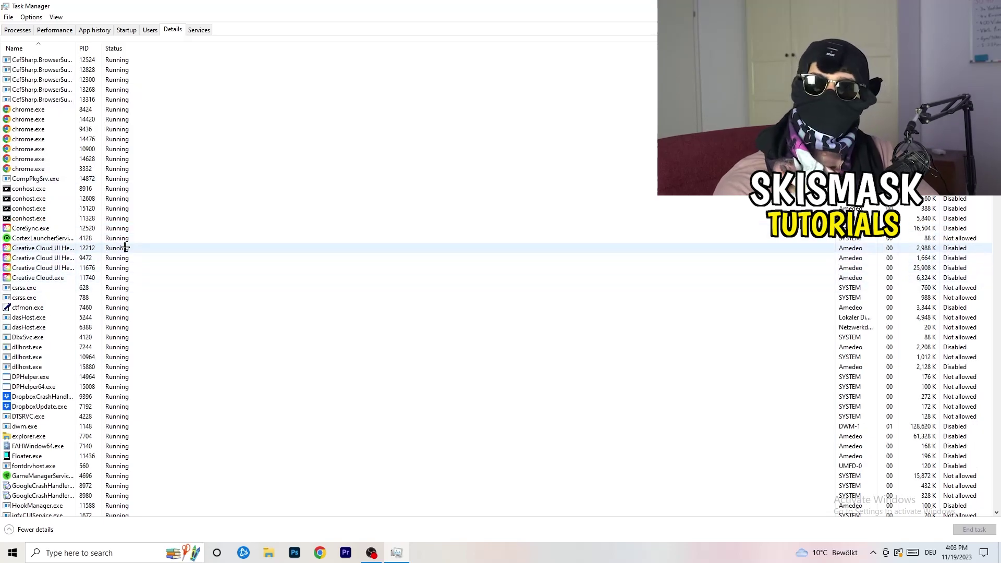
{"action": "right_click", "coordinate": [42, 267]}
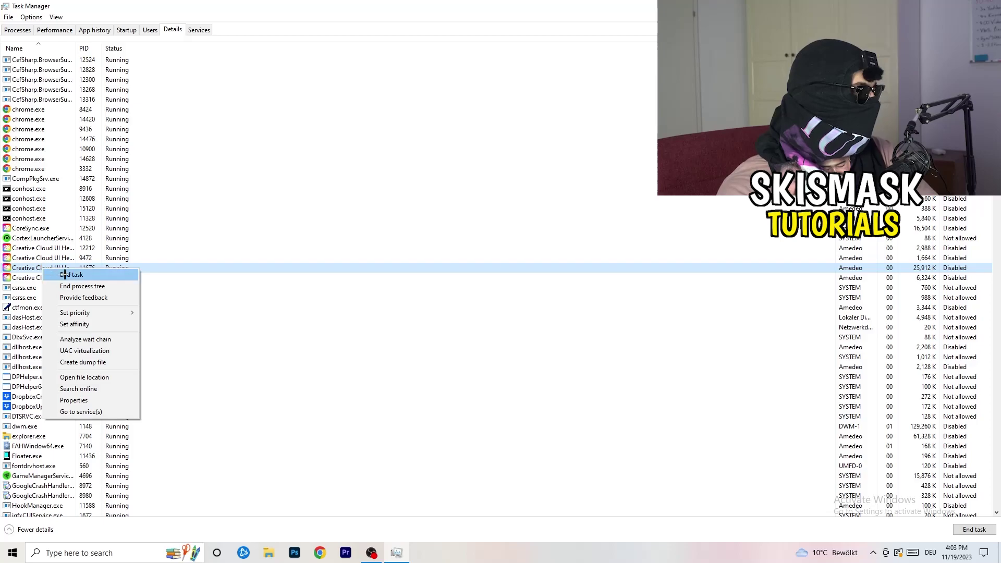
{"action": "mouse_move", "coordinate": [83, 313]}
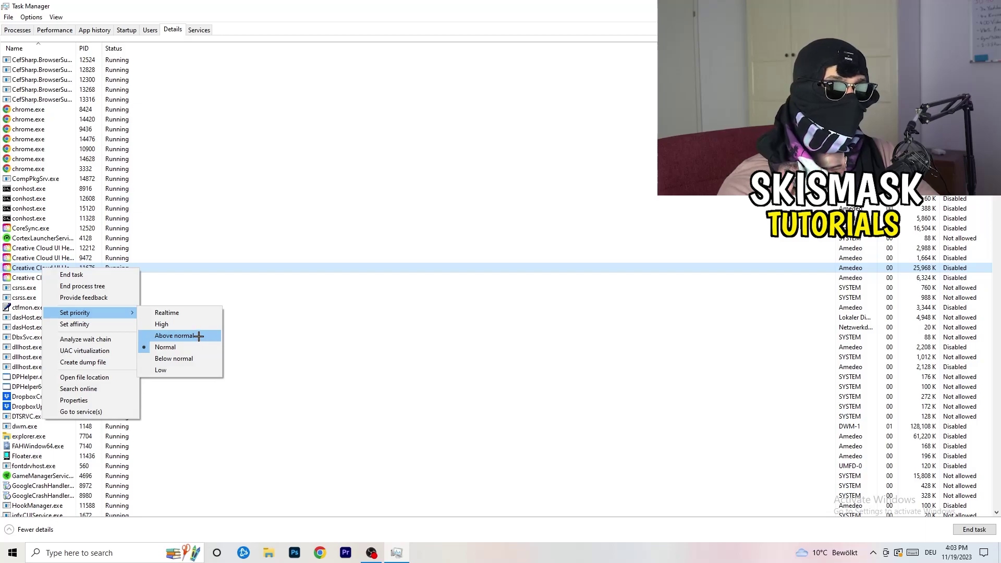
- Examine the startup apps and the actions available for DT_Startup without changing it, and close Task Manager
{"action": "left_click", "coordinate": [137, 33]}
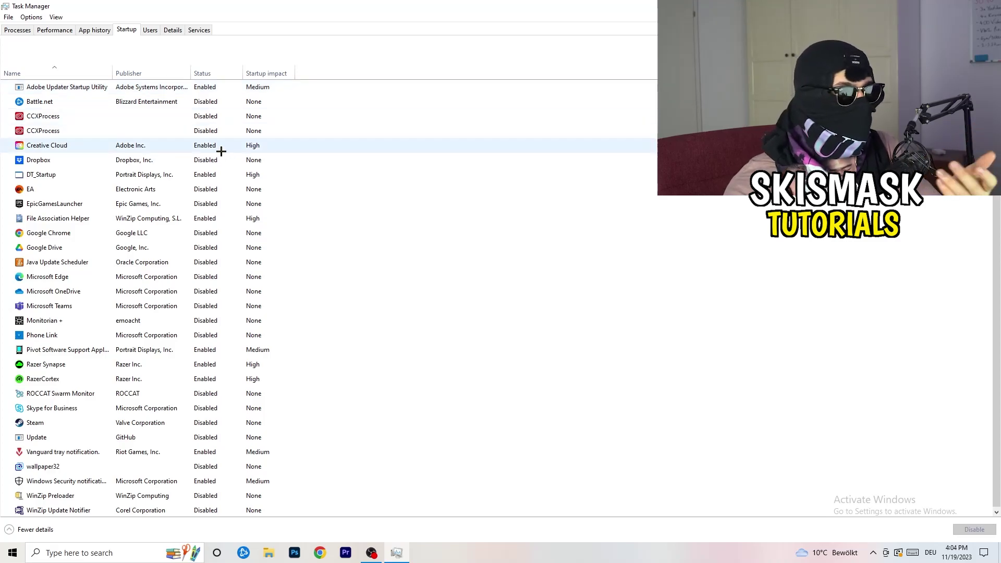
{"action": "right_click", "coordinate": [228, 171]}
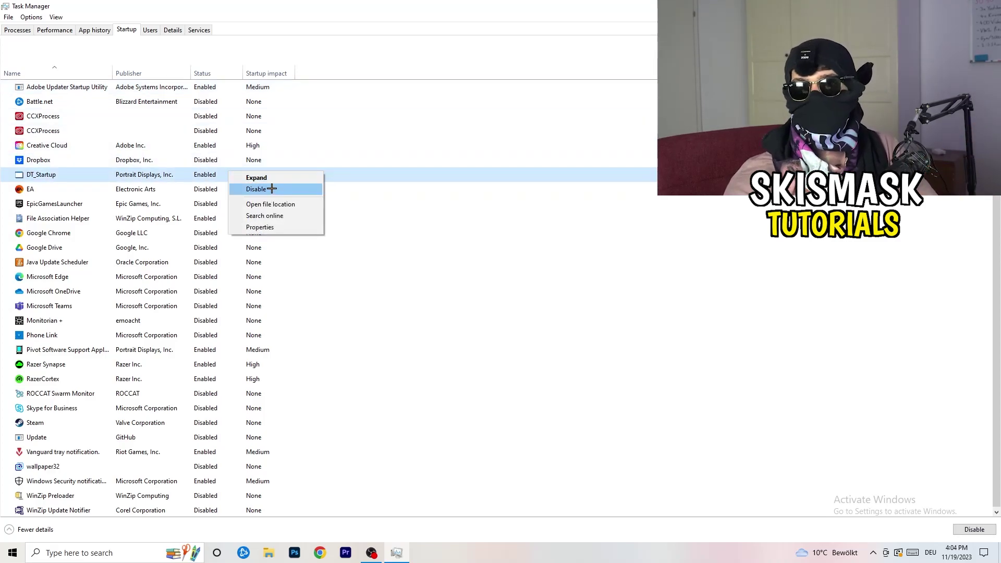
{"action": "key", "text": "Escape"}
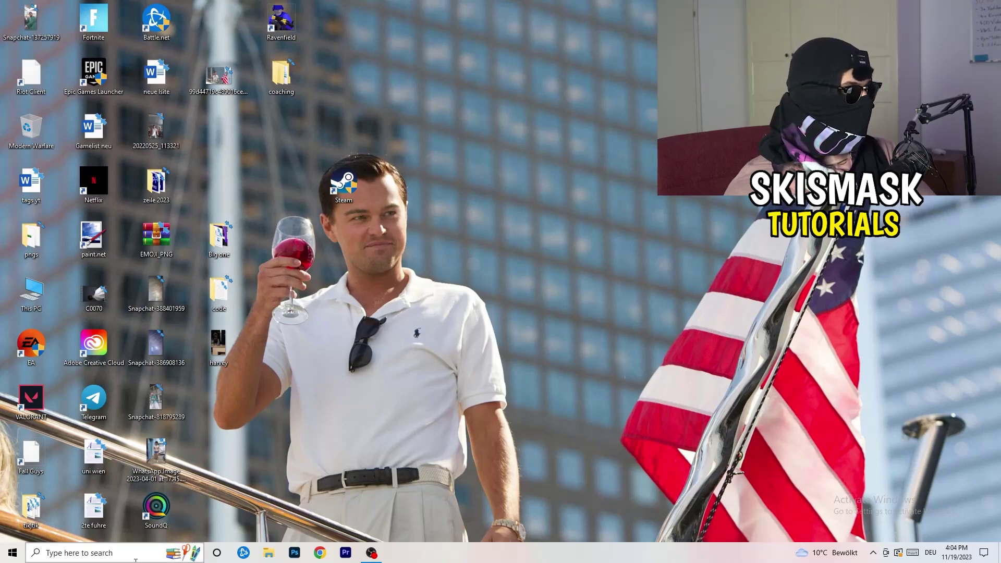
- Open the system's Display settings and review the scale, resolution and multiple display options
{"action": "left_click", "coordinate": [8, 555]}
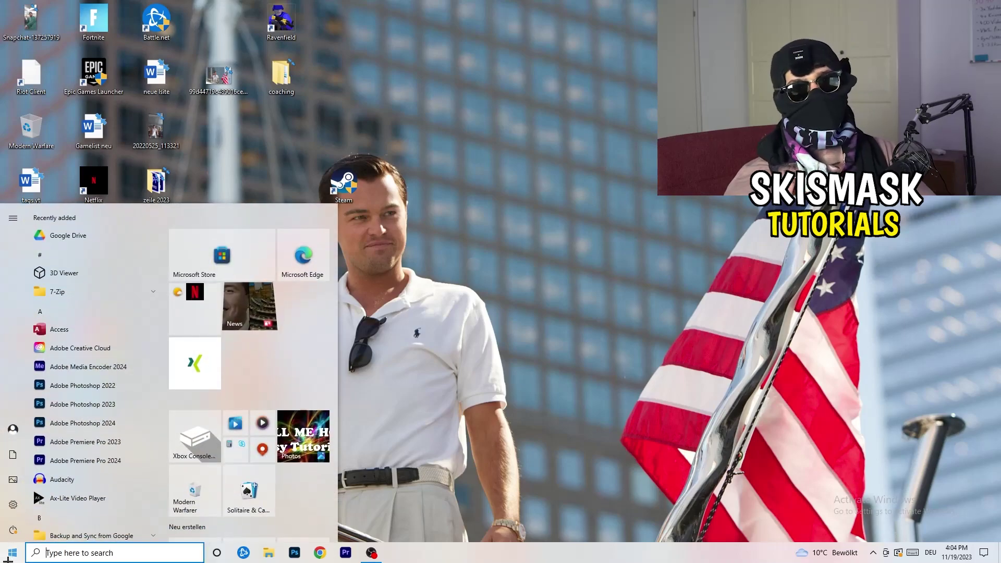
{"action": "left_click", "coordinate": [10, 511]}
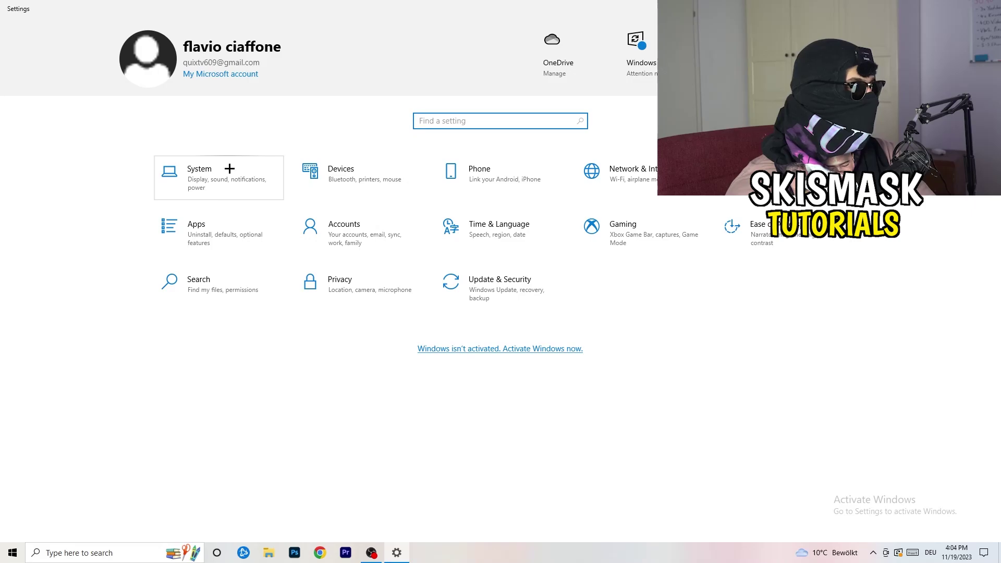
{"action": "left_click", "coordinate": [235, 168]}
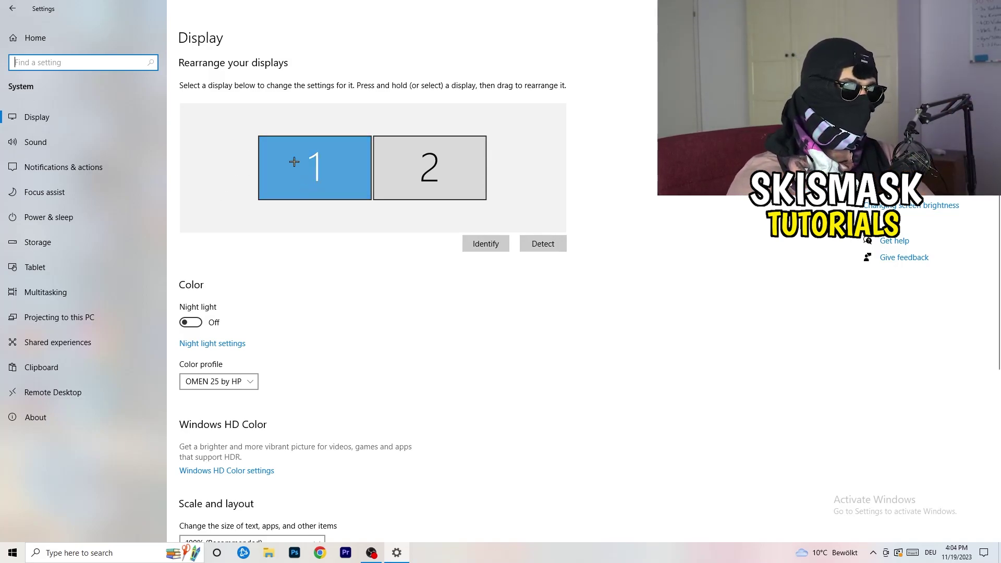
{"action": "scroll", "coordinate": [364, 187], "scroll_direction": "down", "scroll_amount": 5}
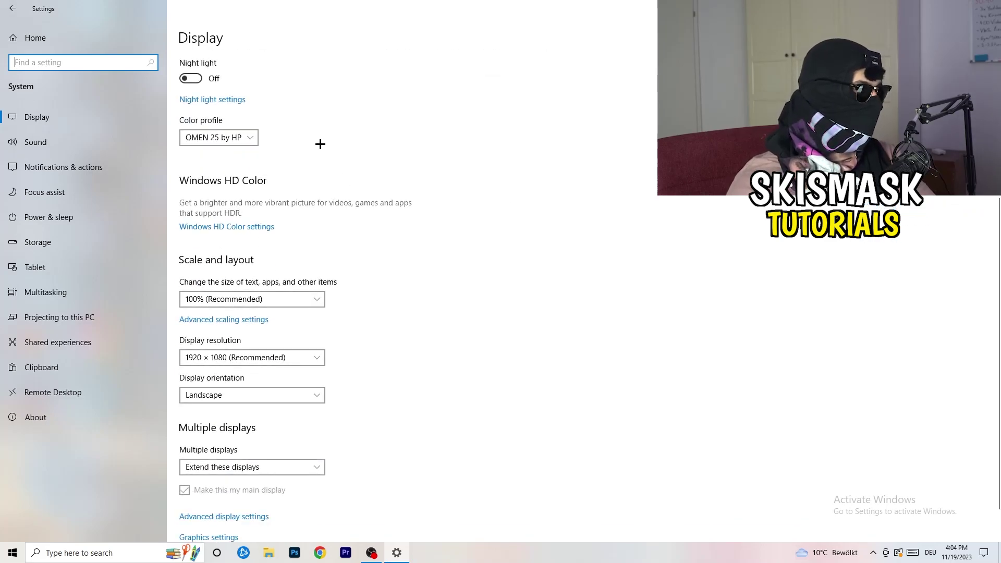
{"action": "left_click", "coordinate": [282, 299]}
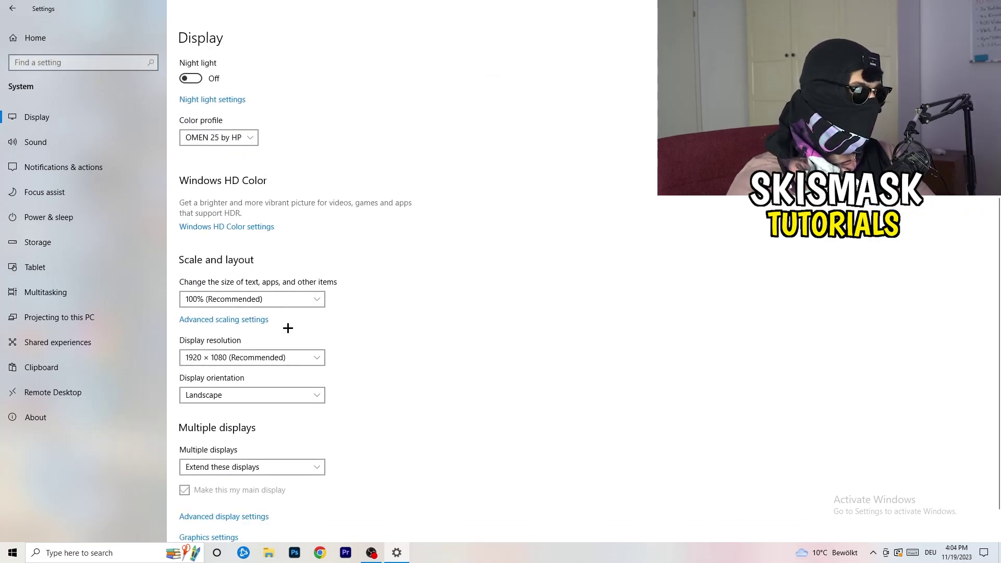
{"action": "left_click", "coordinate": [536, 281]}
{"action": "scroll", "coordinate": [426, 287], "scroll_direction": "down", "scroll_amount": 1}
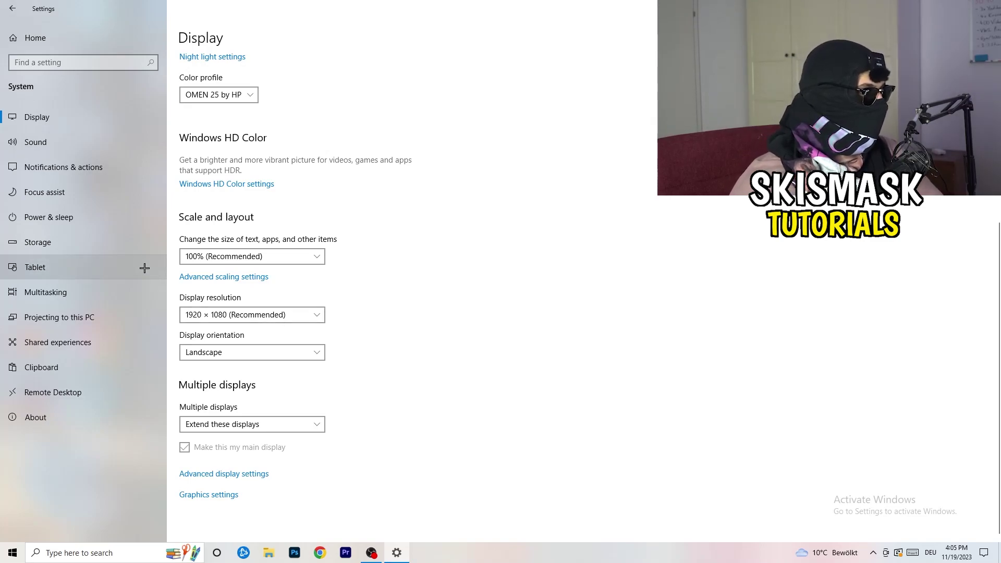
- Review the available power plans, including the additional ones, from the Power & sleep settings and close Power Options
{"action": "left_click", "coordinate": [79, 218]}
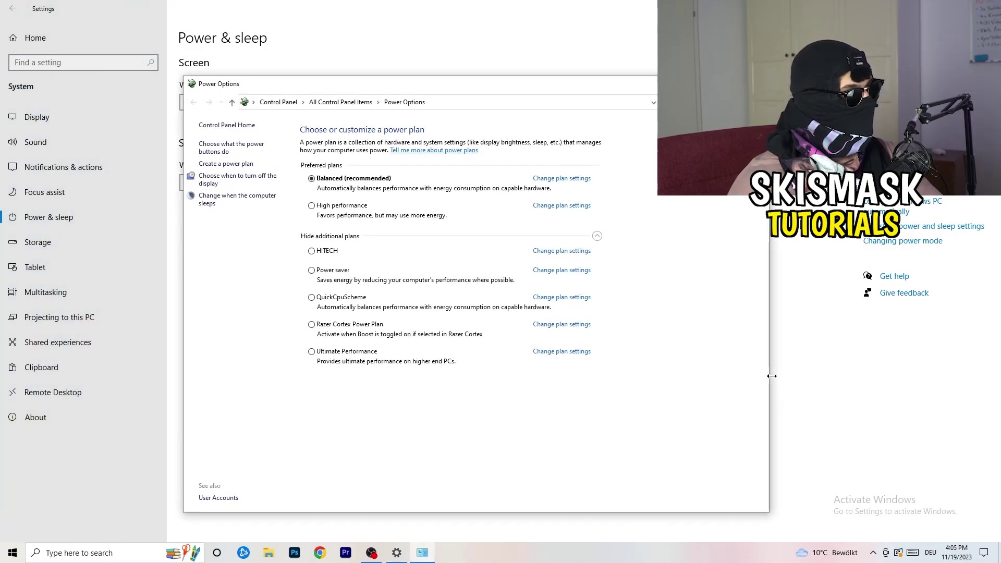
{"action": "left_click", "coordinate": [597, 236]}
{"action": "left_click", "coordinate": [597, 236]}
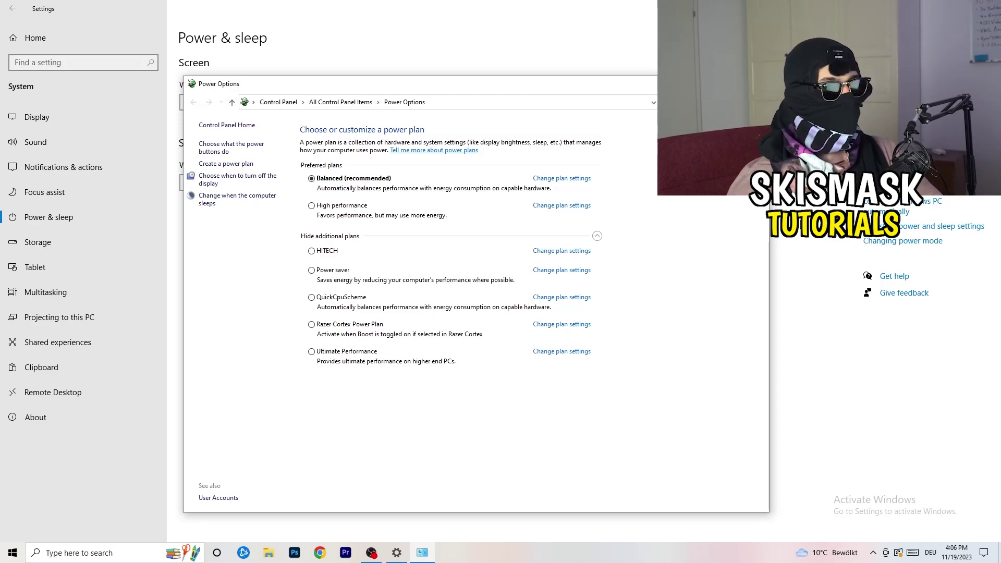
{"action": "left_click", "coordinate": [757, 83]}
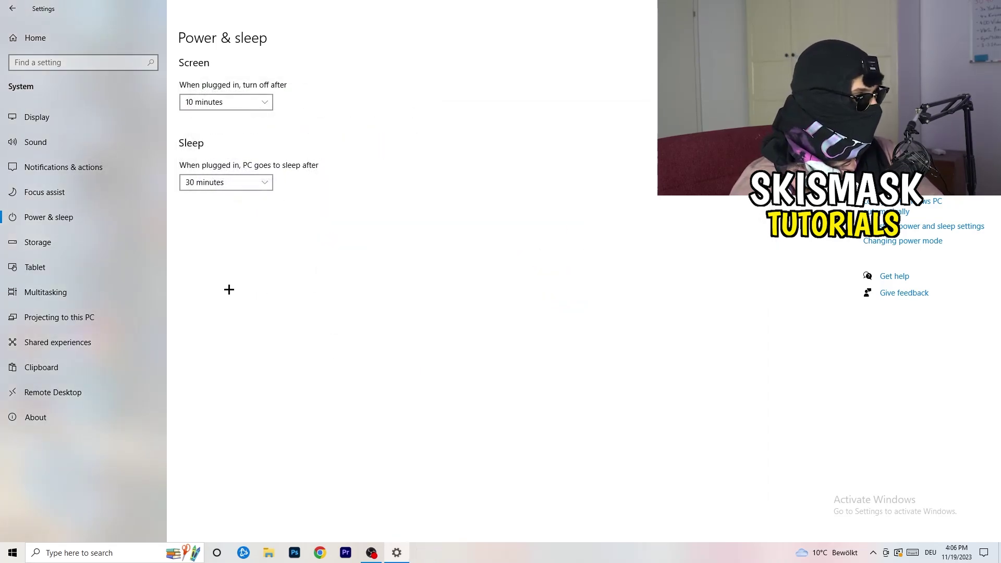
- Open the Storage Sense configuration, check its run frequency choices, and enable deleting temporary files that apps aren't using
{"action": "left_click", "coordinate": [68, 249]}
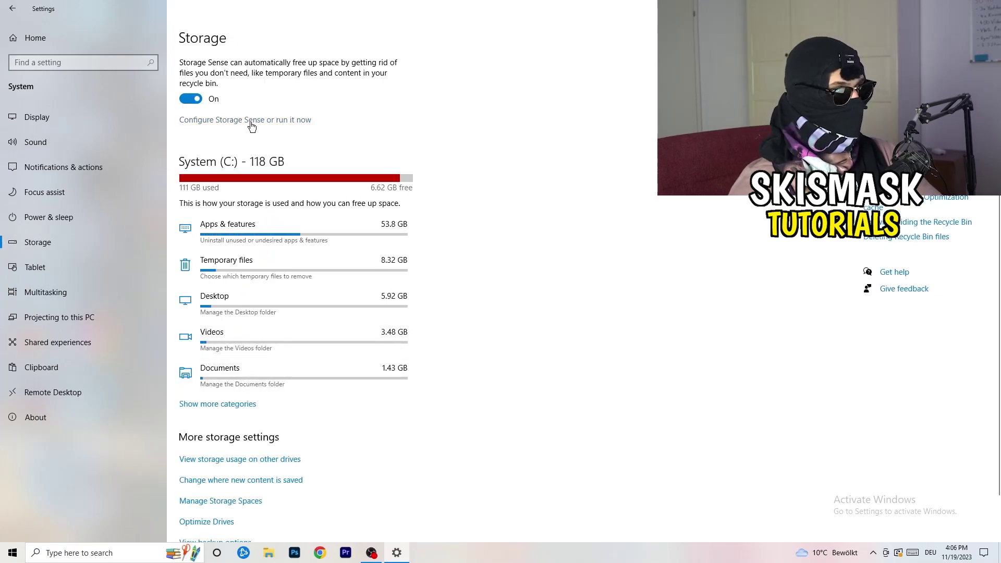
{"action": "left_click", "coordinate": [252, 123]}
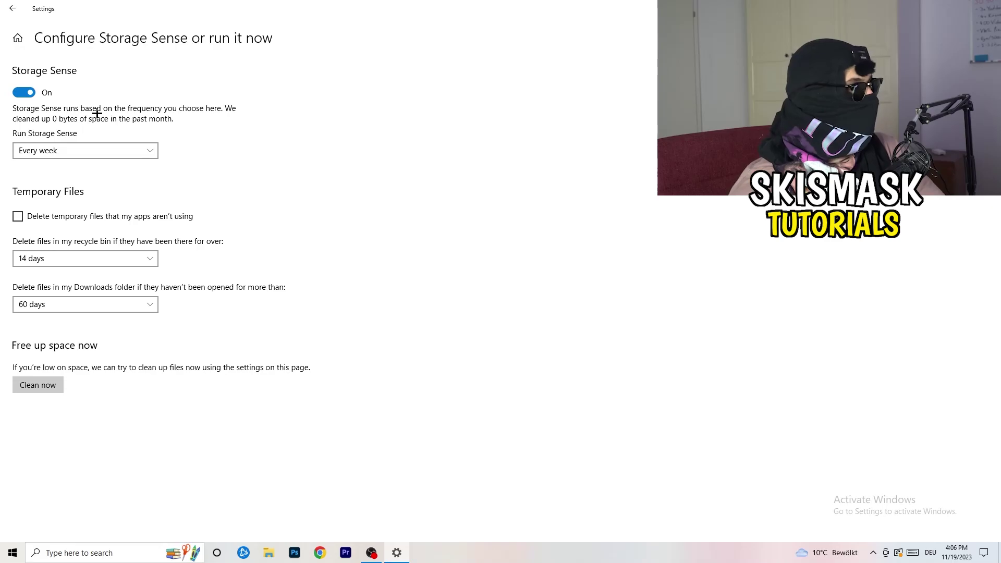
{"action": "left_click", "coordinate": [83, 151]}
{"action": "left_click", "coordinate": [307, 155]}
{"action": "left_click", "coordinate": [59, 218]}
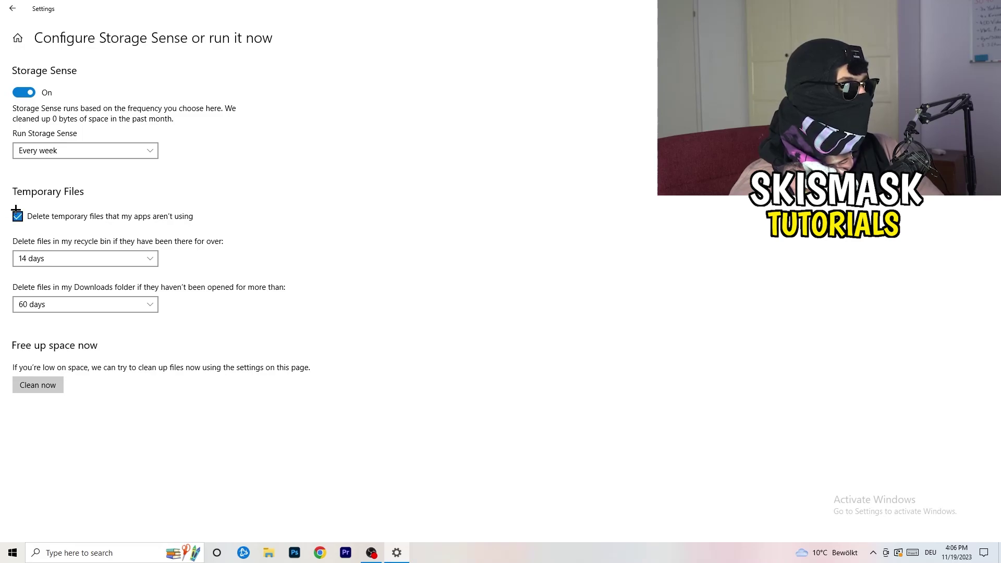
- Check the retention period choices for recycle bin files and for unopened files in the Downloads folder
{"action": "left_click", "coordinate": [82, 259]}
{"action": "left_click", "coordinate": [297, 241]}
{"action": "key", "text": "space"}
{"action": "left_click", "coordinate": [443, 186]}
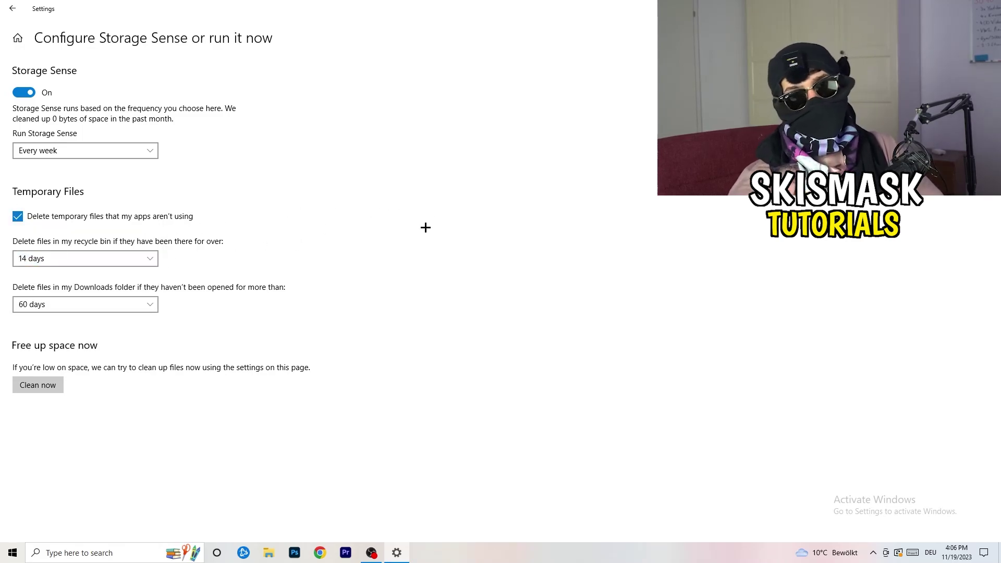
{"action": "left_click", "coordinate": [91, 305]}
{"action": "left_click", "coordinate": [393, 237]}
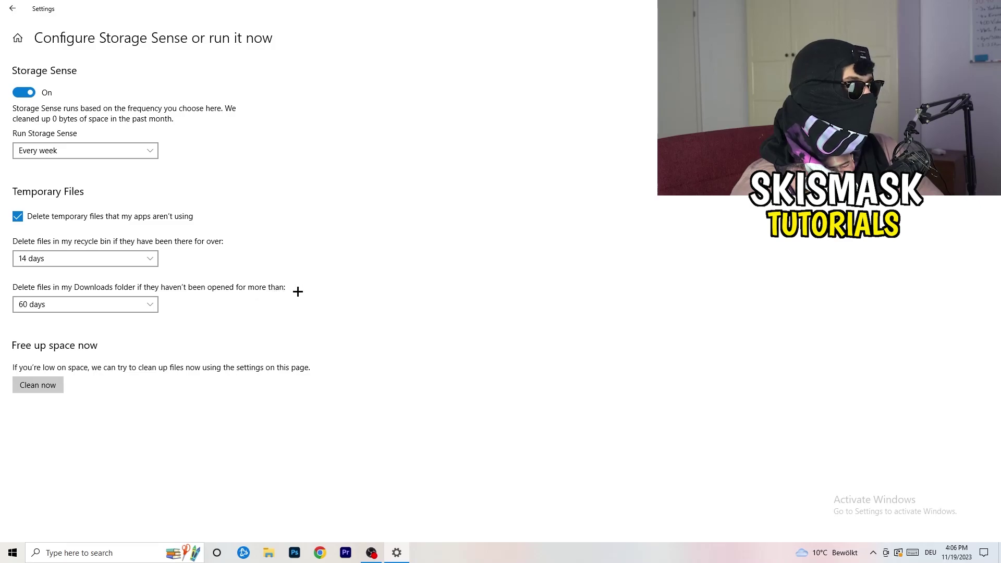
- Check the retention choices for unopened Downloads files again and leave the Storage Sense configuration
{"action": "left_click", "coordinate": [98, 313]}
{"action": "left_click", "coordinate": [492, 255]}
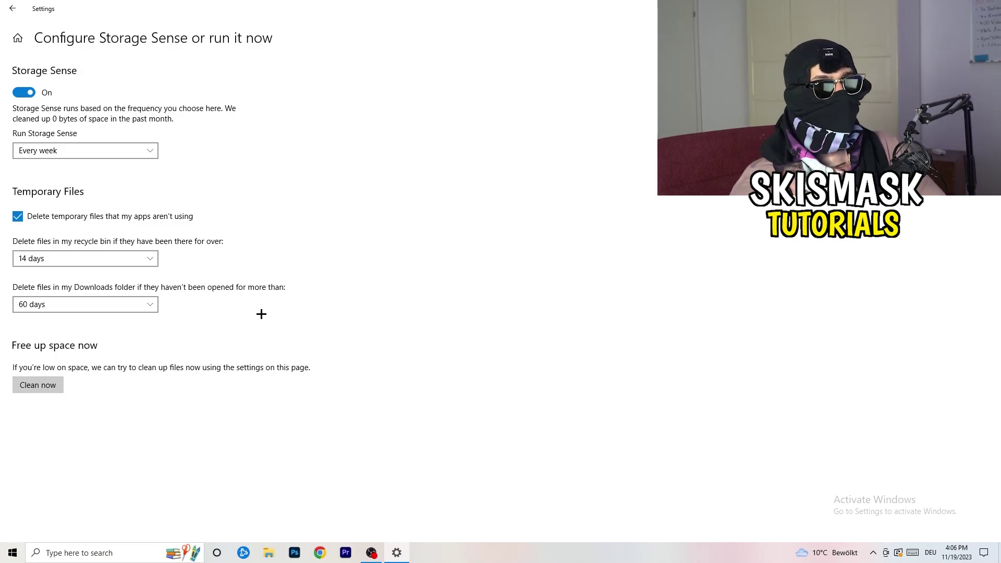
{"action": "left_click", "coordinate": [12, 8]}
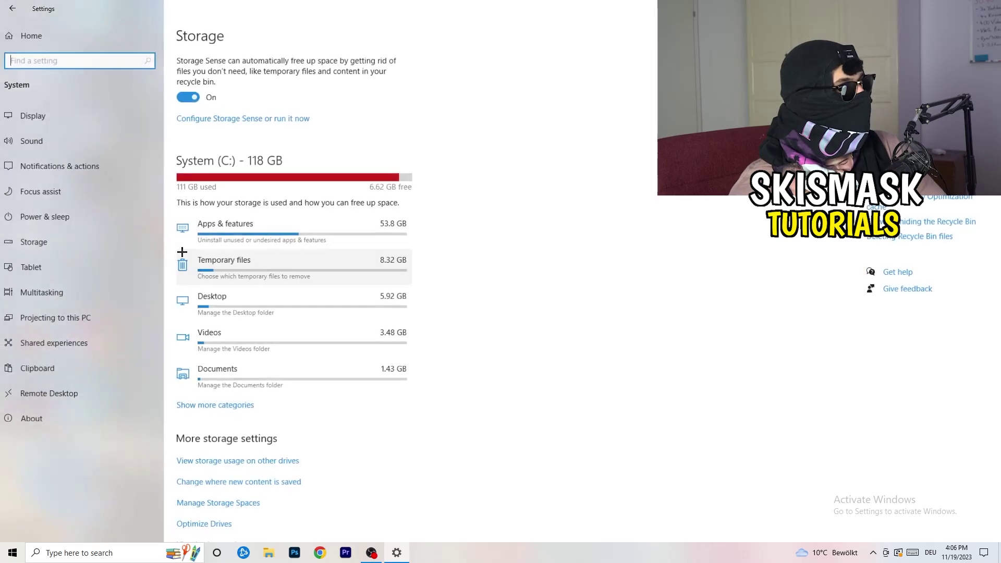
- Review the Windows Update status and options under Update & Security, and close Settings
{"action": "key", "text": "alt+Left"}
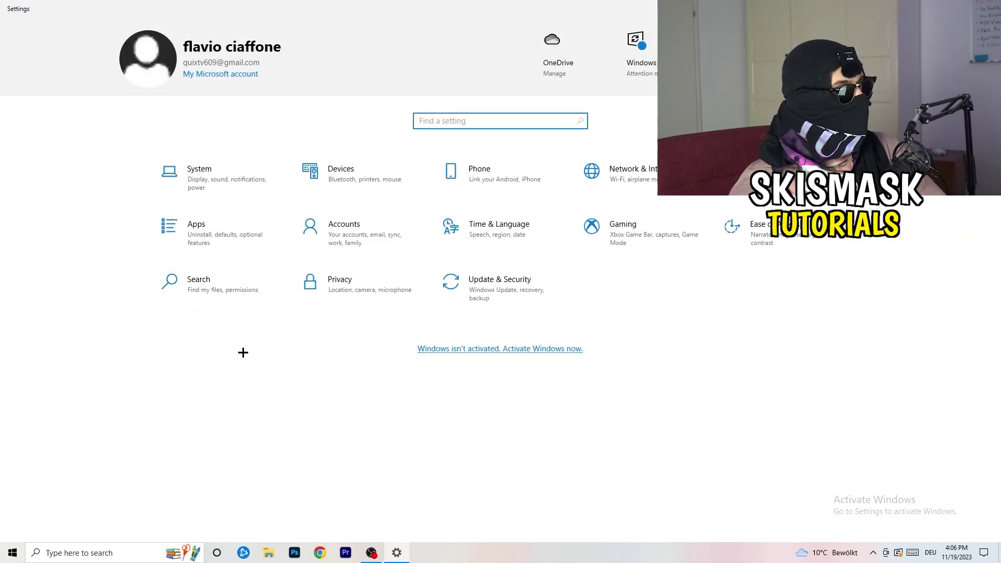
{"action": "left_click", "coordinate": [493, 294]}
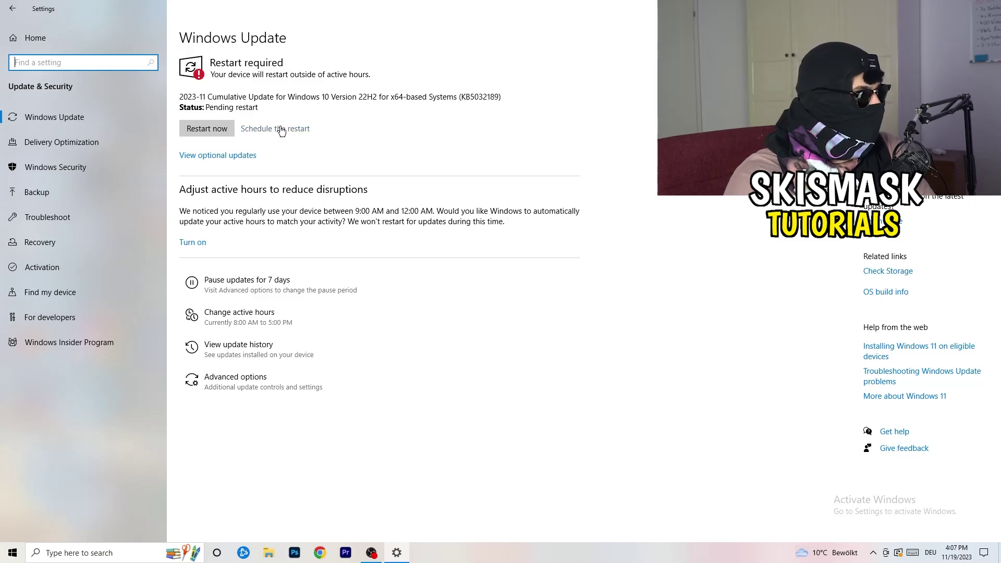
{"action": "key", "text": "alt+F4"}
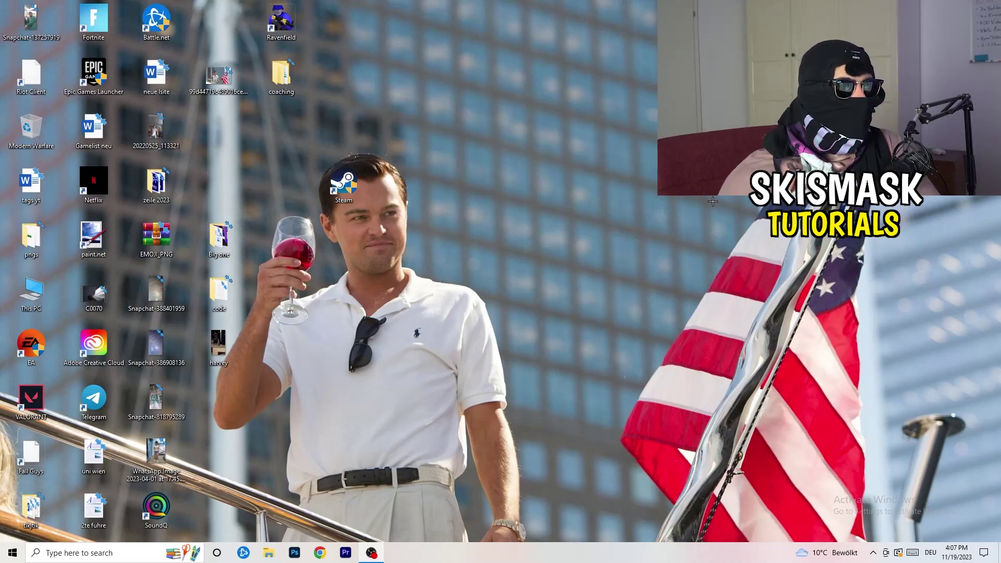
- Switch to NVIDIA Control Panel, review the resolution, refresh rate and 3D image preview settings, and close it
{"action": "right_click", "coordinate": [606, 220]}
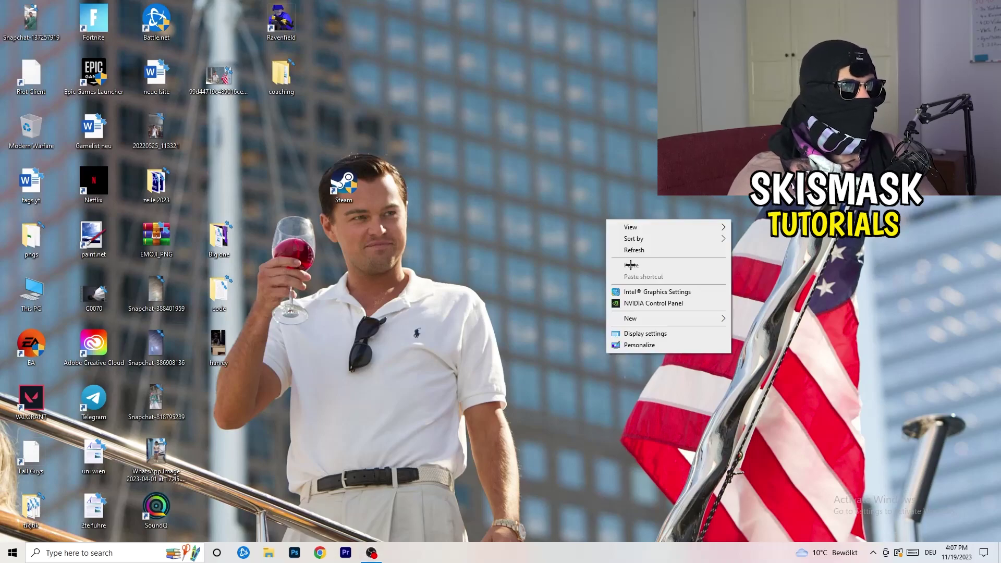
{"action": "left_click", "coordinate": [667, 304]}
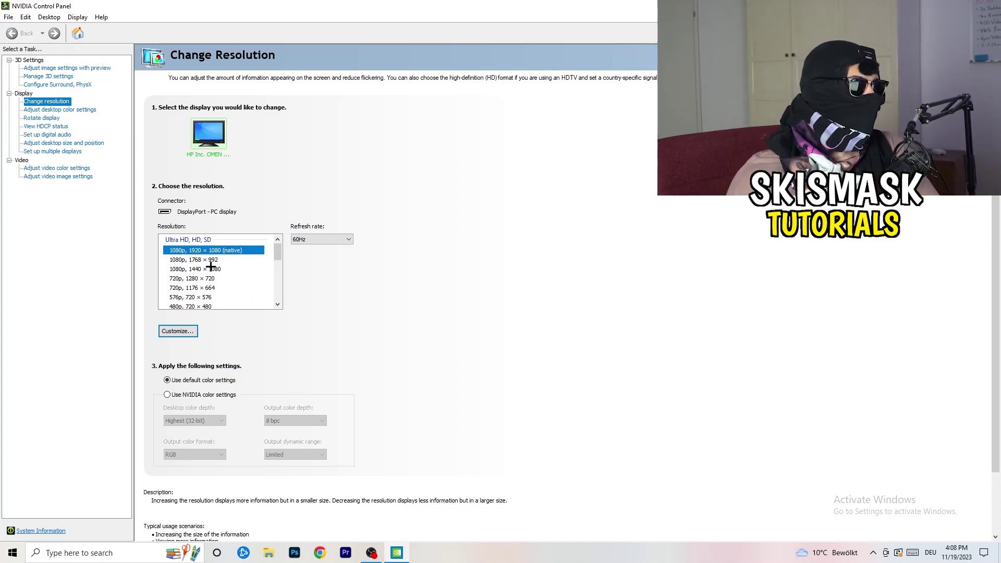
{"action": "left_click", "coordinate": [52, 68]}
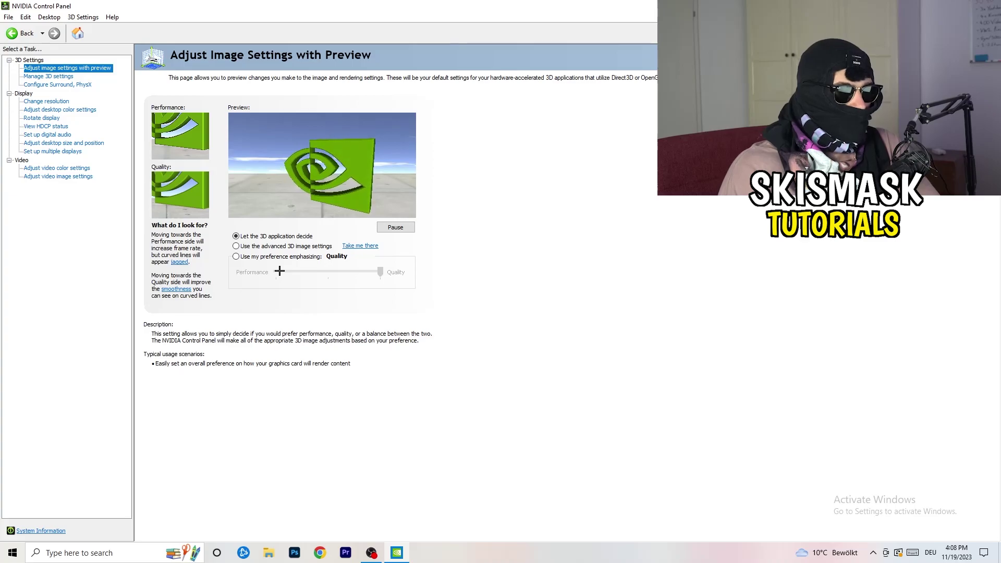
{"action": "key", "text": "alt+F4"}
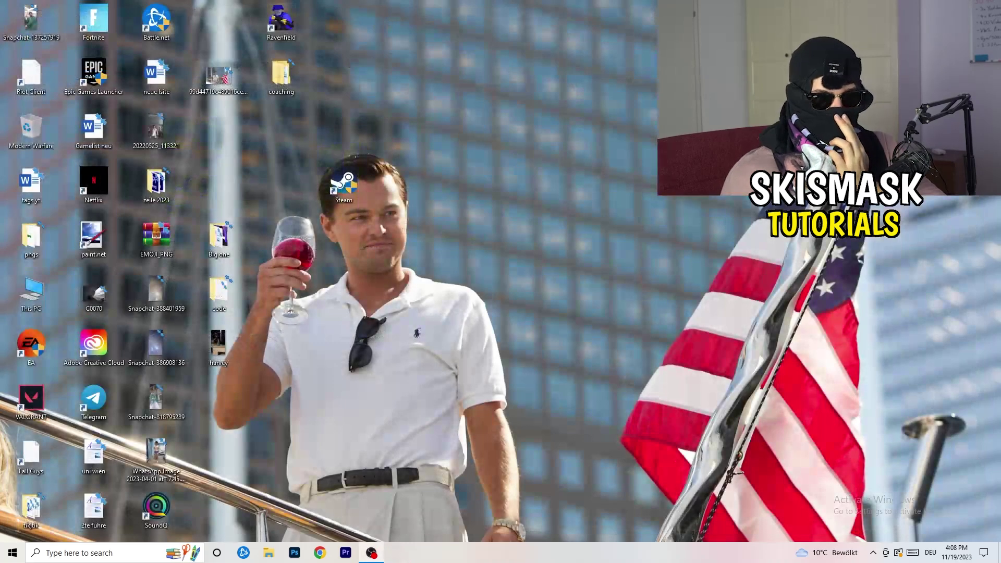